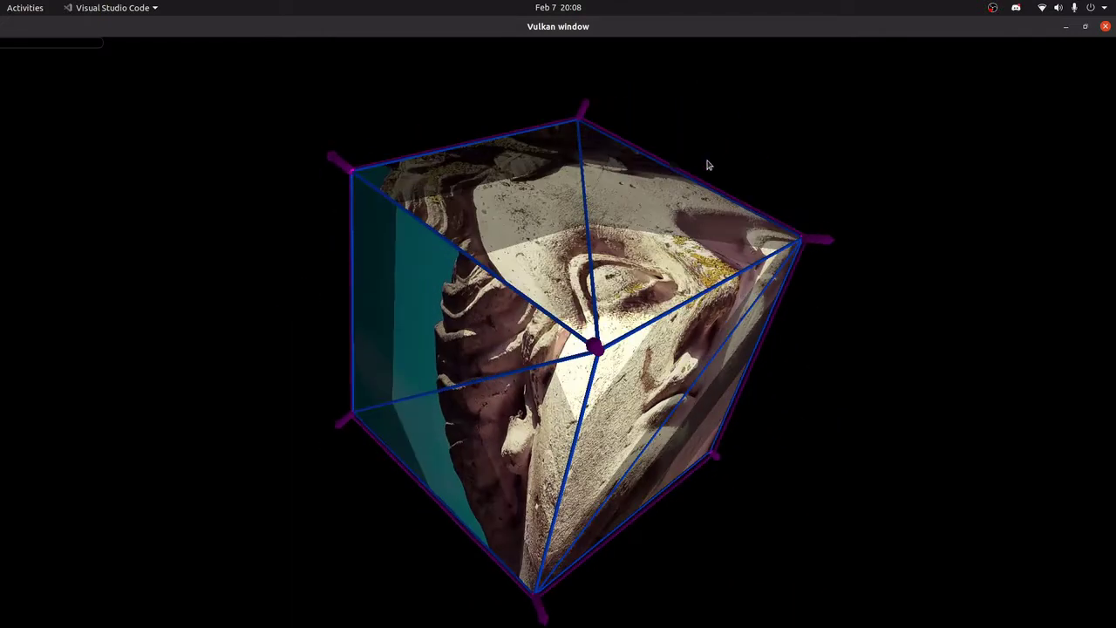
Step: Orbit the textured cube in the Vulkan window to view it from three sides, including its top
{"action": "left_click_drag", "start_coordinate": [508, 420], "coordinate": [785, 277]}
{"action": "left_click_drag", "start_coordinate": [585, 231], "coordinate": [532, 346]}
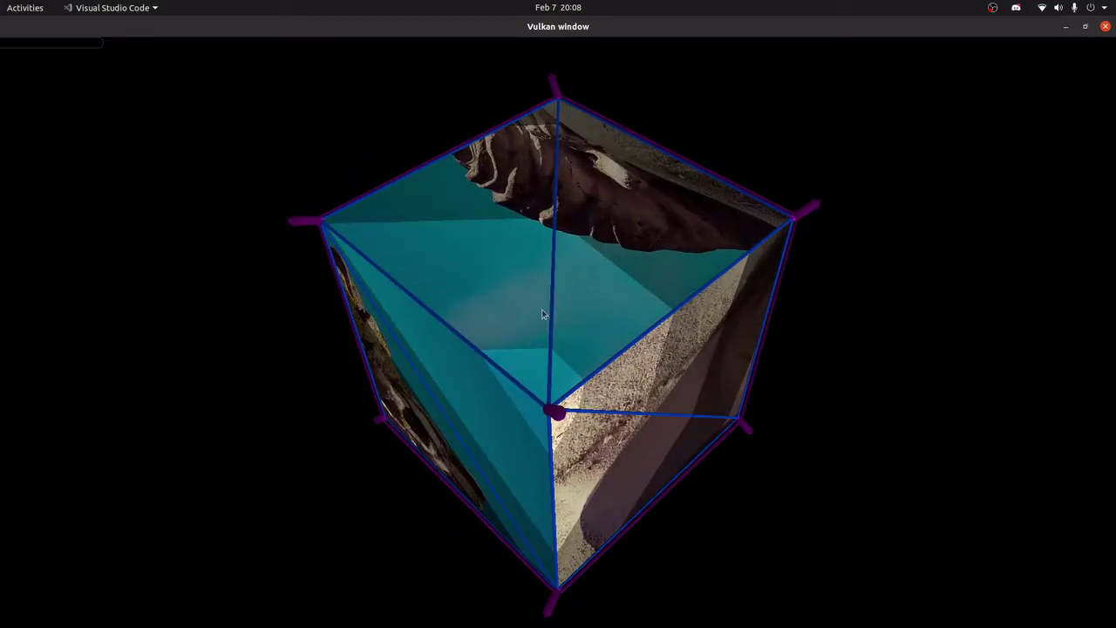
{"action": "left_click_drag", "start_coordinate": [794, 217], "coordinate": [460, 384]}
Step: Subdivide the cube once, then orbit the smoothed mesh until it faces the blue cage head-on
{"action": "key", "text": "Up"}
{"action": "key", "text": "Up"}
{"action": "key", "text": "Up"}
{"action": "key", "text": "Up"}
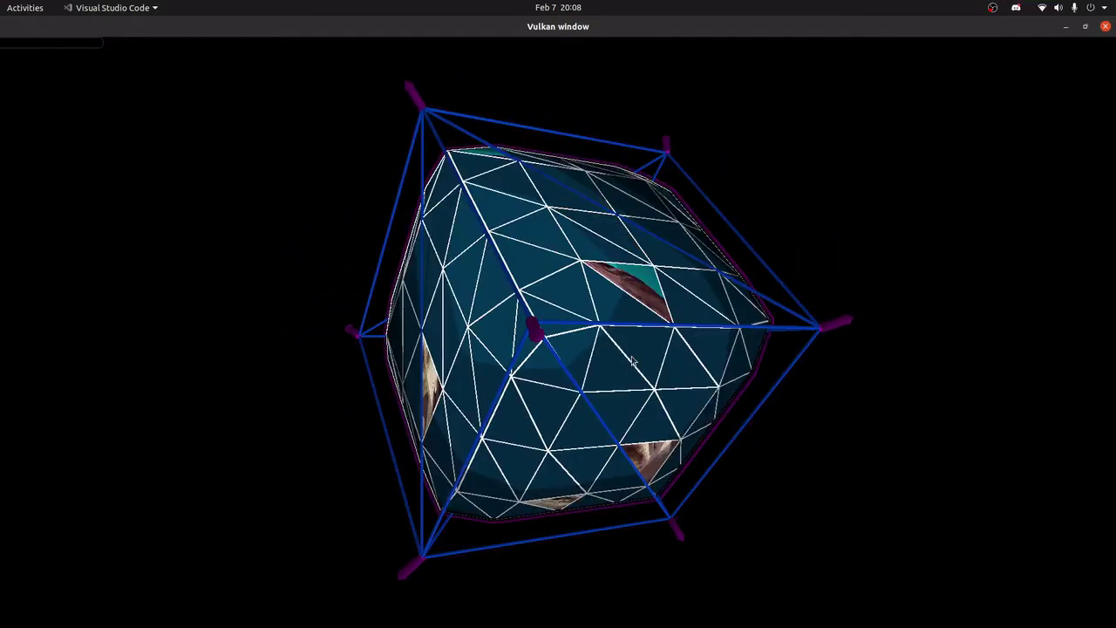
{"action": "left_click_drag", "start_coordinate": [767, 312], "coordinate": [480, 338]}
{"action": "left_click_drag", "start_coordinate": [634, 365], "coordinate": [604, 263]}
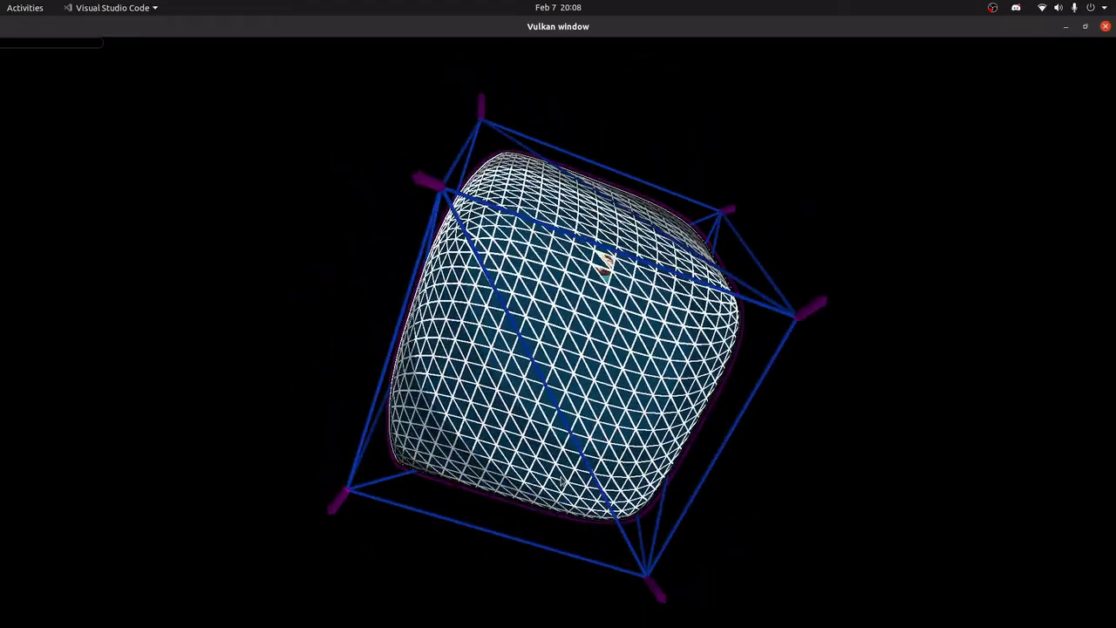
{"action": "left_click_drag", "start_coordinate": [744, 420], "coordinate": [729, 169]}
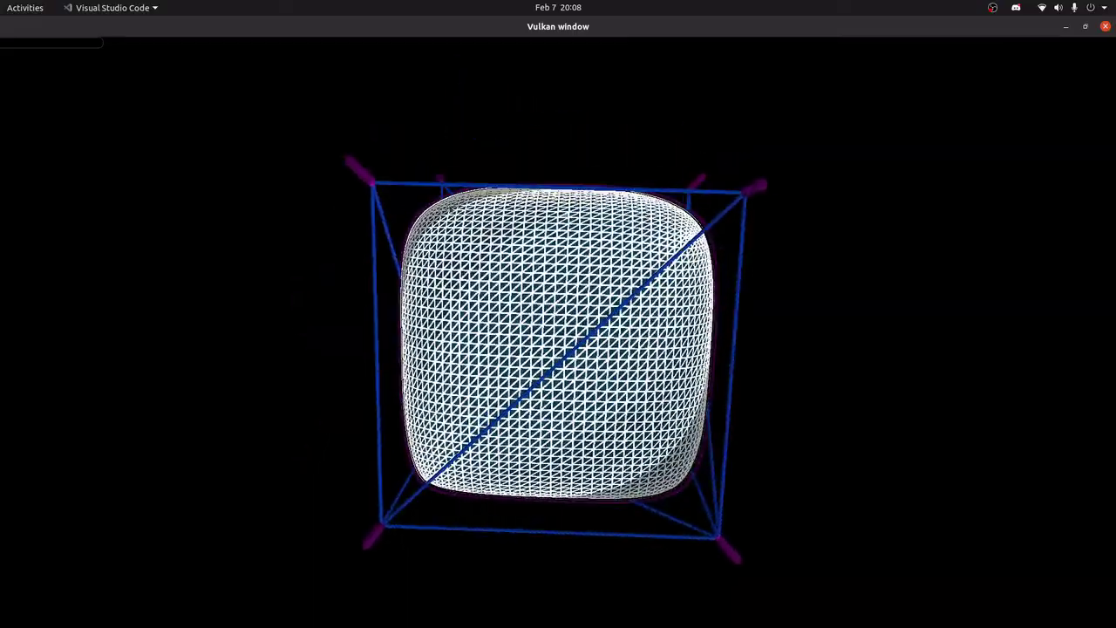
{"action": "left_click_drag", "start_coordinate": [623, 427], "coordinate": [593, 327]}
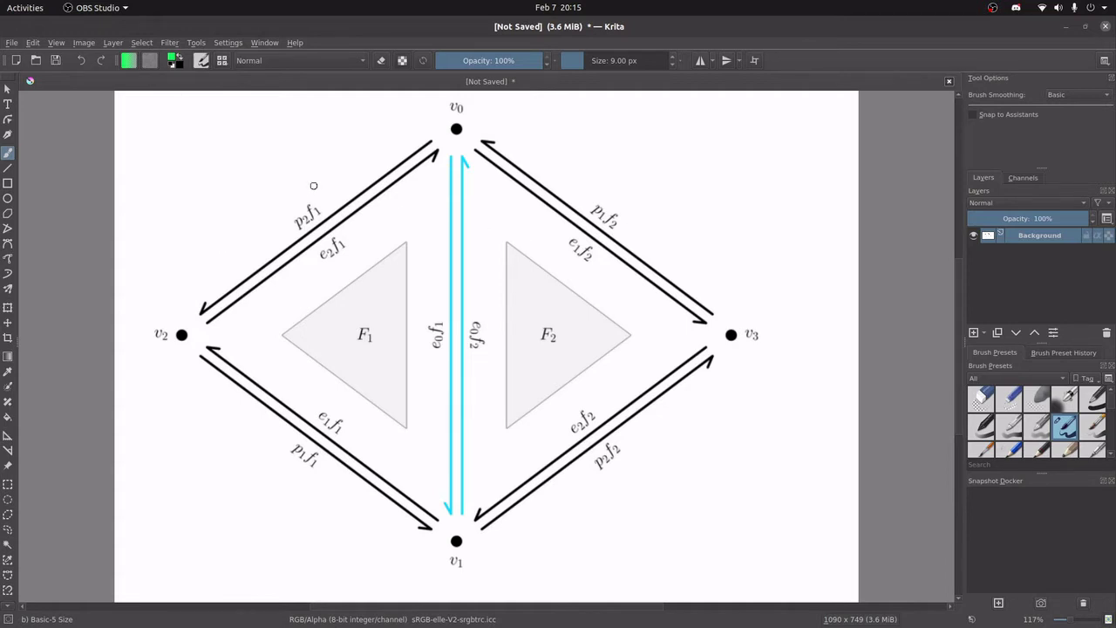
Step: Undo two green test marks near p2f1 and e2f1, then trace green arrows circling F1 and F2
{"action": "left_click_drag", "start_coordinate": [285, 184], "coordinate": [299, 186]}
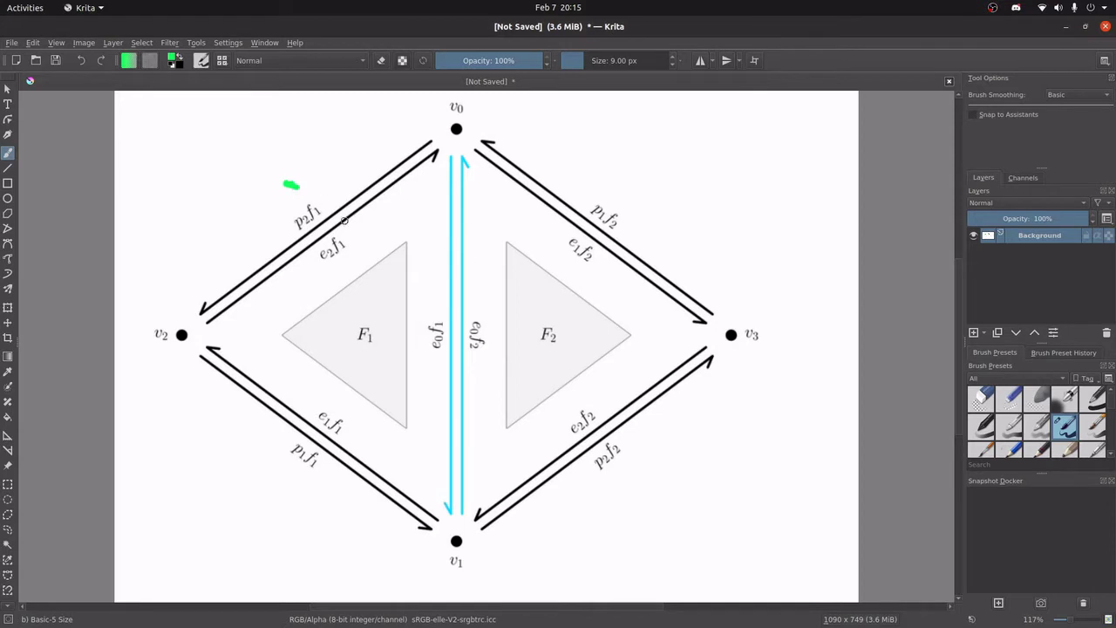
{"action": "left_click_drag", "start_coordinate": [339, 264], "coordinate": [333, 264]}
{"action": "key", "text": "ctrl+z"}
{"action": "key", "text": "ctrl+z"}
{"action": "mouse_move", "coordinate": [434, 207]}
{"action": "left_mouse_down"}
{"action": "mouse_move", "coordinate": [426, 473]}
{"action": "mouse_move", "coordinate": [283, 381]}
{"action": "mouse_move", "coordinate": [243, 334]}
{"action": "mouse_move", "coordinate": [403, 192]}
{"action": "mouse_move", "coordinate": [367, 206]}
{"action": "mouse_move", "coordinate": [402, 217]}
{"action": "left_mouse_up"}
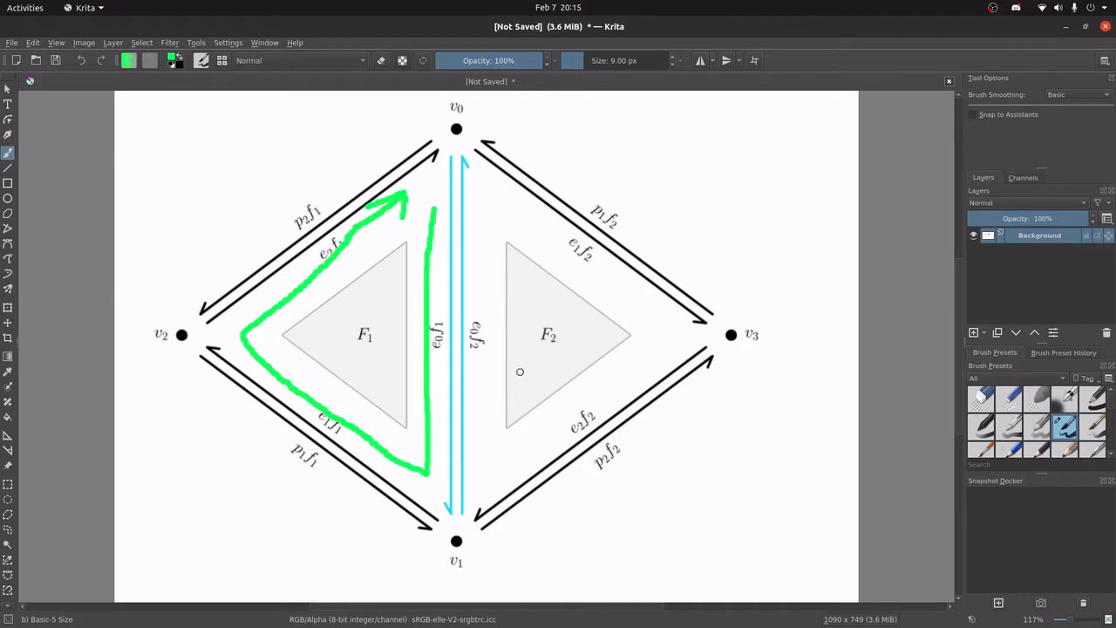
{"action": "mouse_move", "coordinate": [667, 340]}
{"action": "left_mouse_down"}
{"action": "mouse_move", "coordinate": [520, 433]}
{"action": "mouse_move", "coordinate": [480, 474]}
{"action": "mouse_move", "coordinate": [474, 174]}
{"action": "mouse_move", "coordinate": [592, 286]}
{"action": "mouse_move", "coordinate": [651, 322]}
{"action": "mouse_move", "coordinate": [647, 299]}
{"action": "mouse_move", "coordinate": [632, 327]}
{"action": "left_mouse_up"}
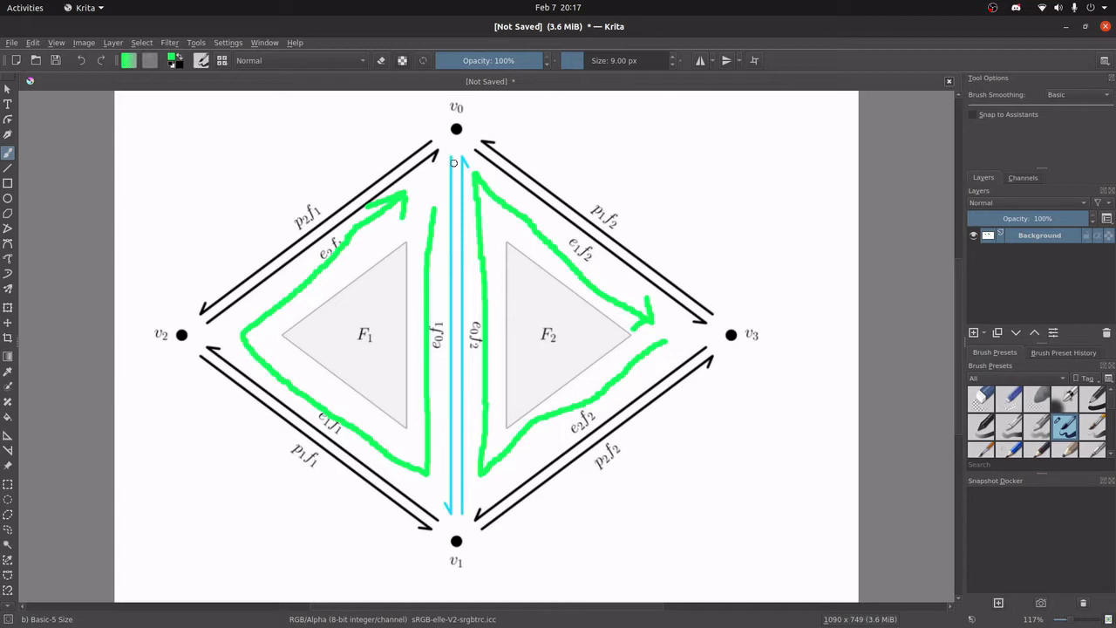
Step: Draw a vertical green stroke left of the cyan edge, from near v0 down toward v1
{"action": "left_click_drag", "start_coordinate": [450, 153], "coordinate": [447, 414]}
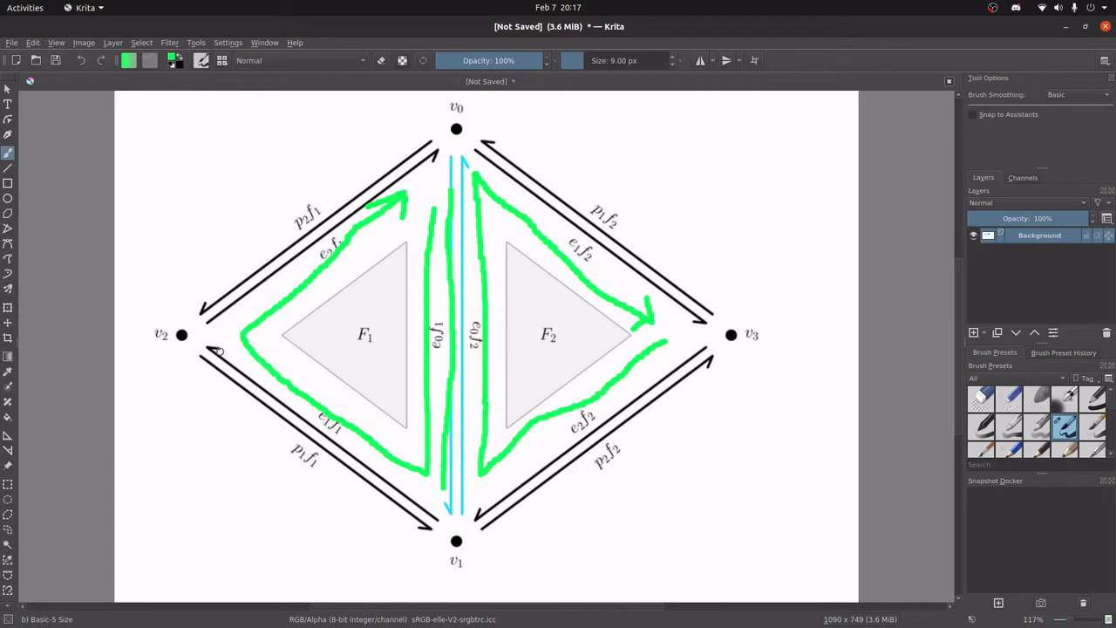
Step: Mark both left edges from v2 in green, undo the recent strokes, then loop around vertex v0
{"action": "left_click_drag", "start_coordinate": [227, 360], "coordinate": [328, 439]}
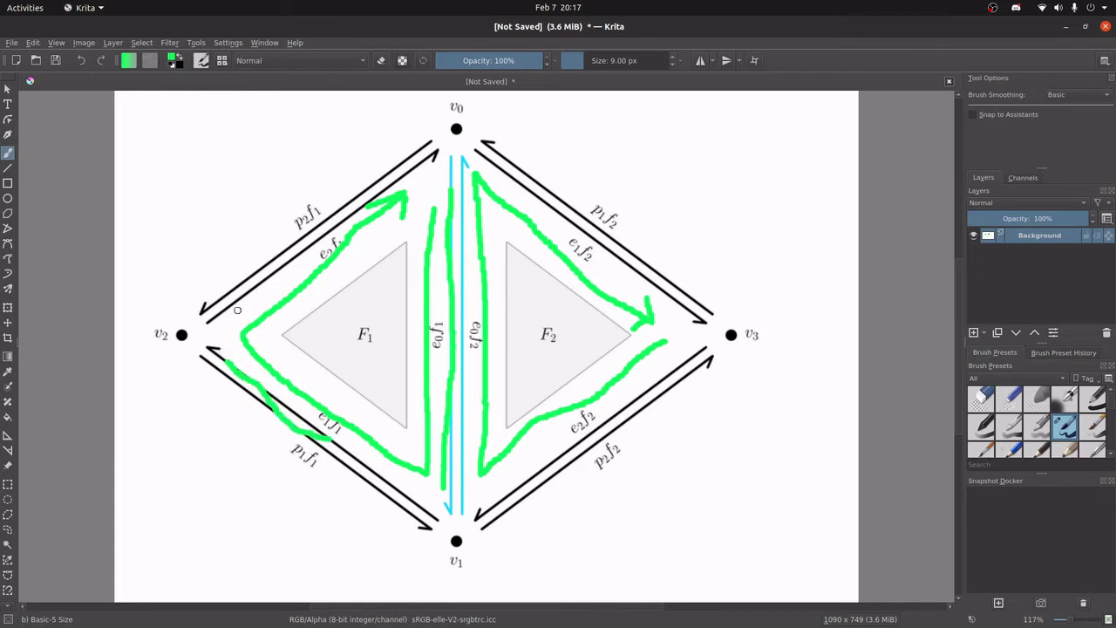
{"action": "left_click_drag", "start_coordinate": [237, 300], "coordinate": [422, 171]}
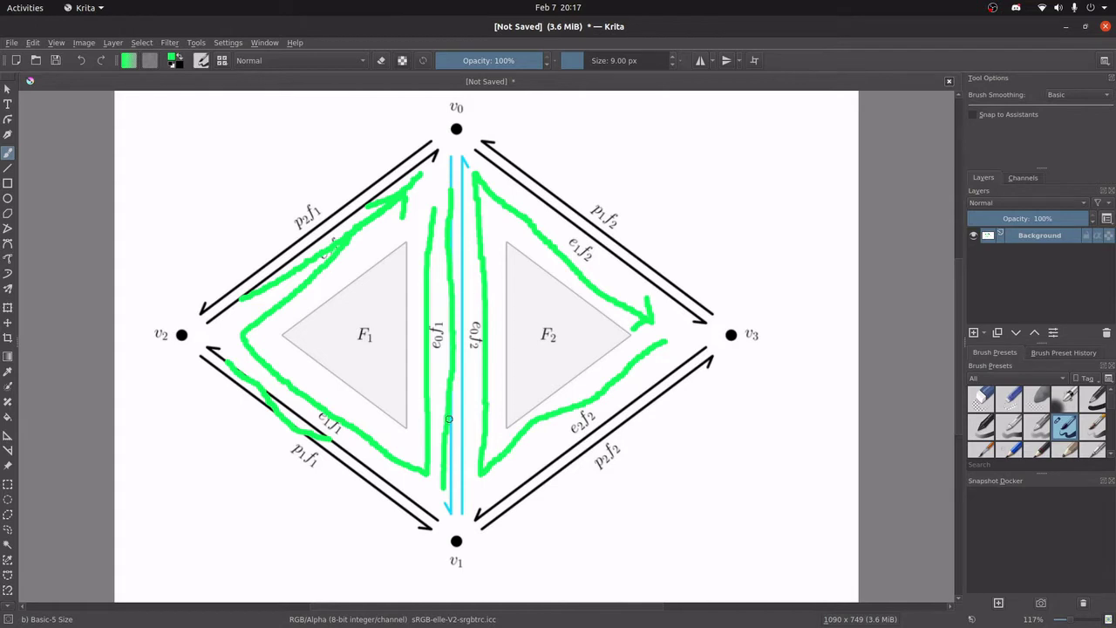
{"action": "key", "text": "ctrl+z"}
{"action": "key", "text": "ctrl+z"}
{"action": "key", "text": "ctrl+z"}
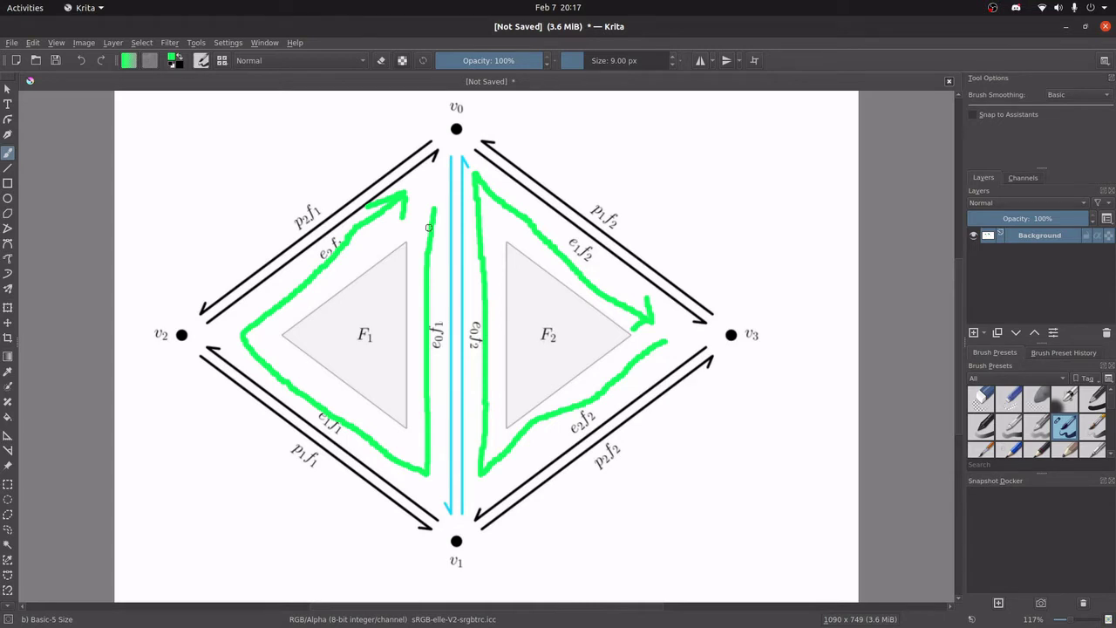
{"action": "mouse_move", "coordinate": [454, 90]}
{"action": "left_mouse_down"}
{"action": "mouse_move", "coordinate": [415, 138]}
{"action": "mouse_move", "coordinate": [452, 146]}
{"action": "mouse_move", "coordinate": [480, 136]}
{"action": "mouse_move", "coordinate": [495, 98]}
{"action": "mouse_move", "coordinate": [453, 96]}
{"action": "left_mouse_up"}
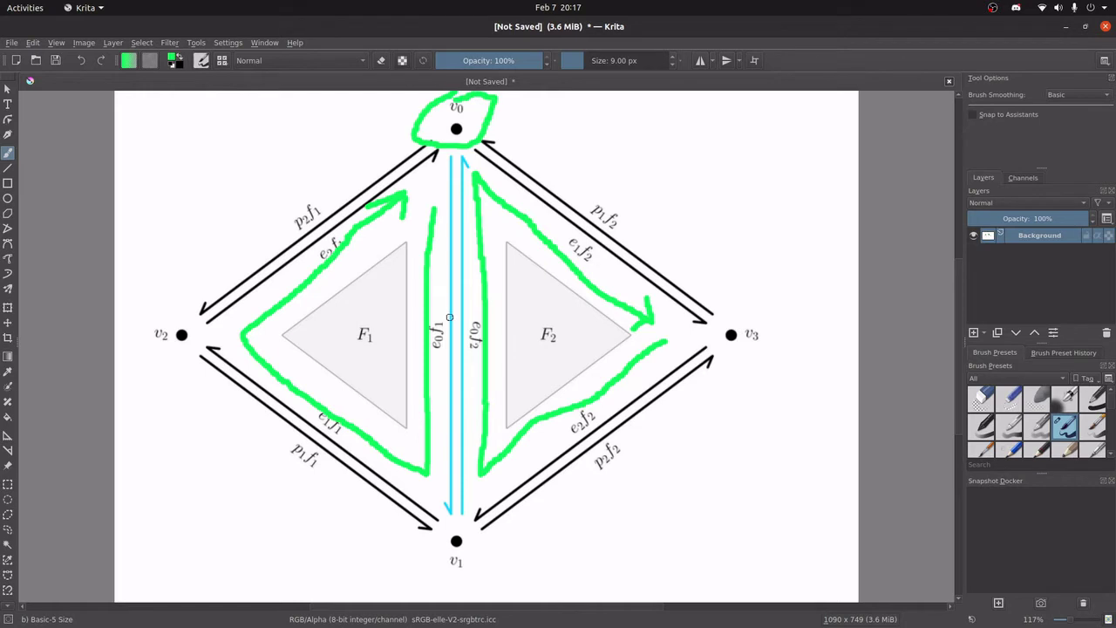
Step: Replace the cyan-edge stroke and v0 circle with a green mark along e1f1 and a loop around v1
{"action": "left_click_drag", "start_coordinate": [449, 166], "coordinate": [454, 278]}
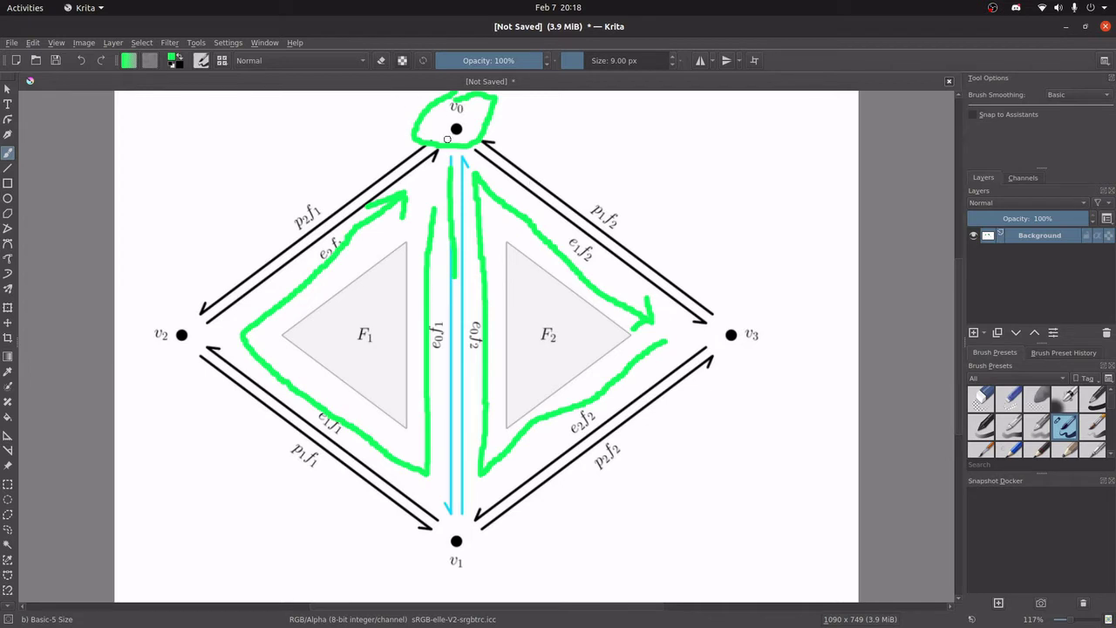
{"action": "key", "text": "ctrl+z"}
{"action": "key", "text": "ctrl+z"}
{"action": "left_click_drag", "start_coordinate": [233, 363], "coordinate": [349, 451]}
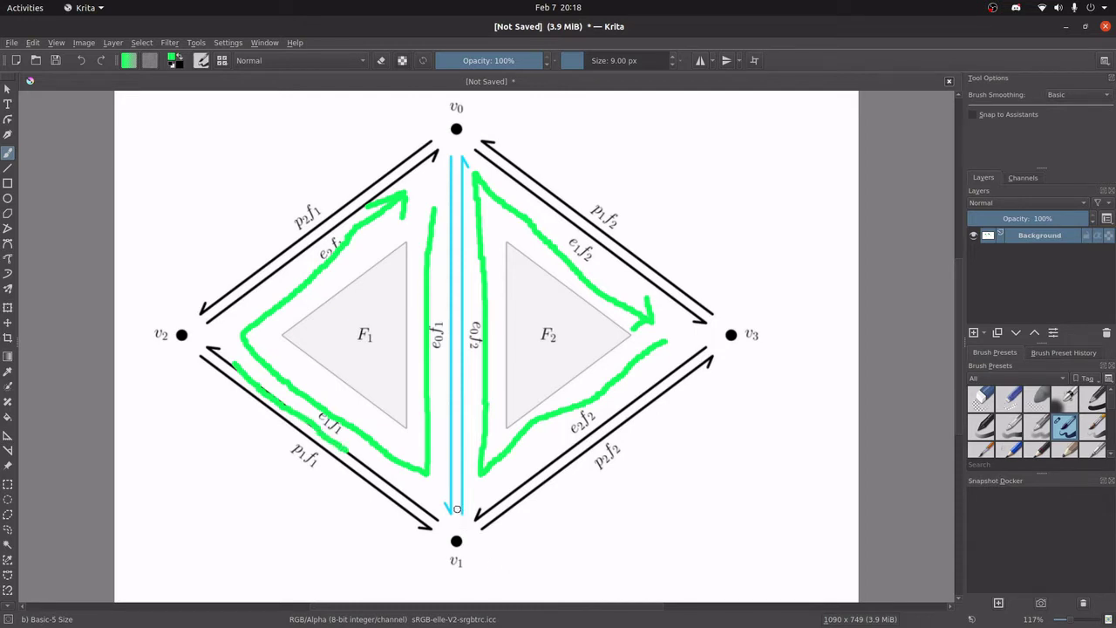
{"action": "mouse_move", "coordinate": [452, 505]}
{"action": "left_mouse_down"}
{"action": "mouse_move", "coordinate": [449, 572]}
{"action": "mouse_move", "coordinate": [490, 574]}
{"action": "mouse_move", "coordinate": [450, 503]}
{"action": "left_mouse_up"}
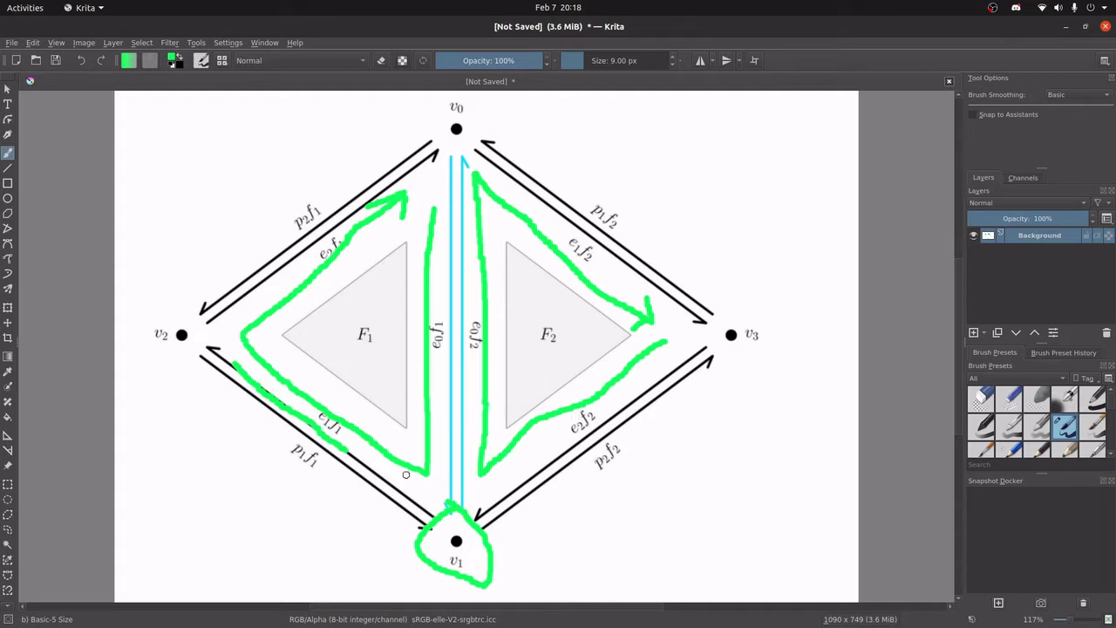
Step: Undo the green loop around v1 and the green stroke along e1f1
{"action": "key", "text": "ctrl+z"}
{"action": "key", "text": "ctrl+z"}
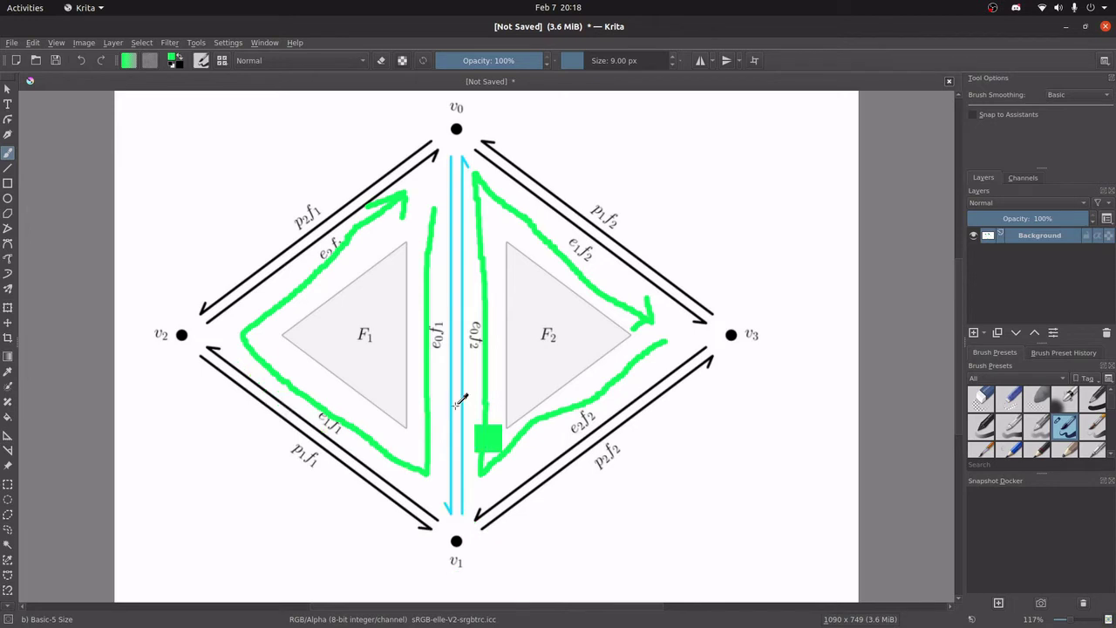
{"action": "key", "text": "ctrl+z"}
{"action": "key", "text": "ctrl+z"}
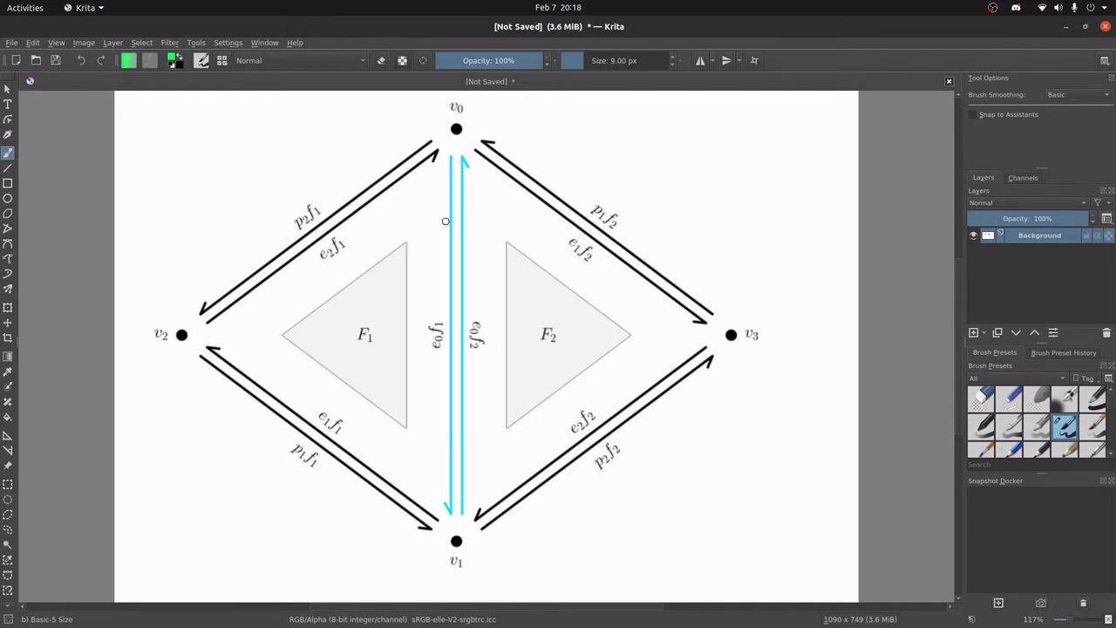
Step: Mark e0 and loop F1 in green, then stroke e2f2 and loop F2, undoing those last two
{"action": "left_click_drag", "start_coordinate": [448, 216], "coordinate": [454, 276]}
{"action": "mouse_move", "coordinate": [393, 316]}
{"action": "left_mouse_down"}
{"action": "mouse_move", "coordinate": [345, 325]}
{"action": "mouse_move", "coordinate": [333, 347]}
{"action": "mouse_move", "coordinate": [384, 338]}
{"action": "mouse_move", "coordinate": [400, 311]}
{"action": "left_mouse_up"}
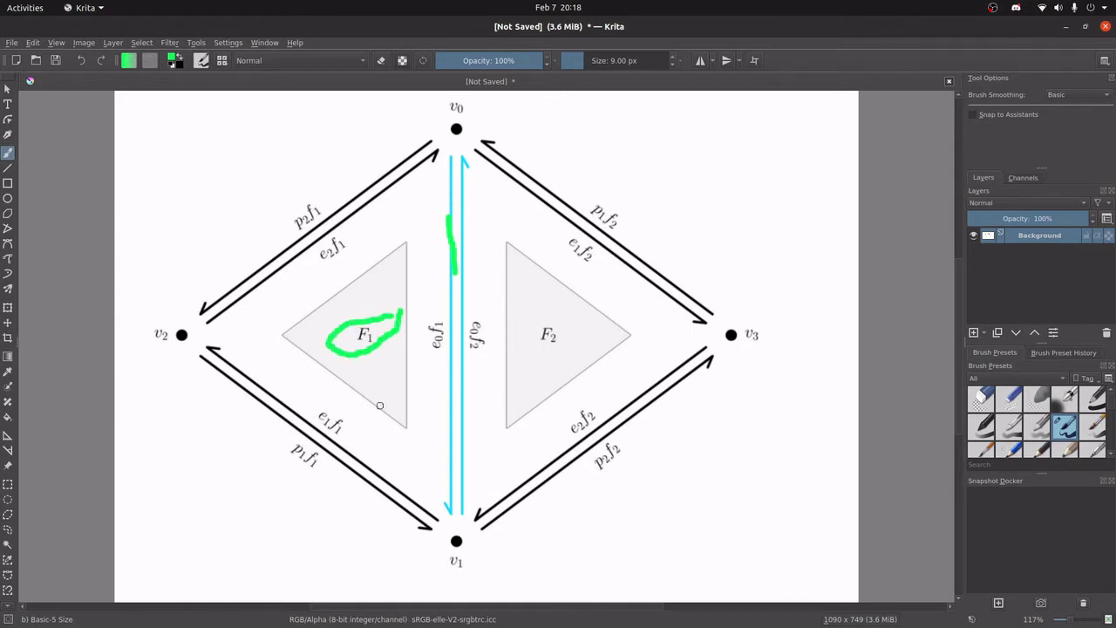
{"action": "mouse_move", "coordinate": [622, 403]}
{"action": "left_mouse_down"}
{"action": "mouse_move", "coordinate": [568, 461]}
{"action": "mouse_move", "coordinate": [521, 480]}
{"action": "left_mouse_up"}
{"action": "mouse_move", "coordinate": [505, 222]}
{"action": "left_mouse_down"}
{"action": "mouse_move", "coordinate": [478, 377]}
{"action": "mouse_move", "coordinate": [608, 288]}
{"action": "mouse_move", "coordinate": [506, 267]}
{"action": "left_mouse_up"}
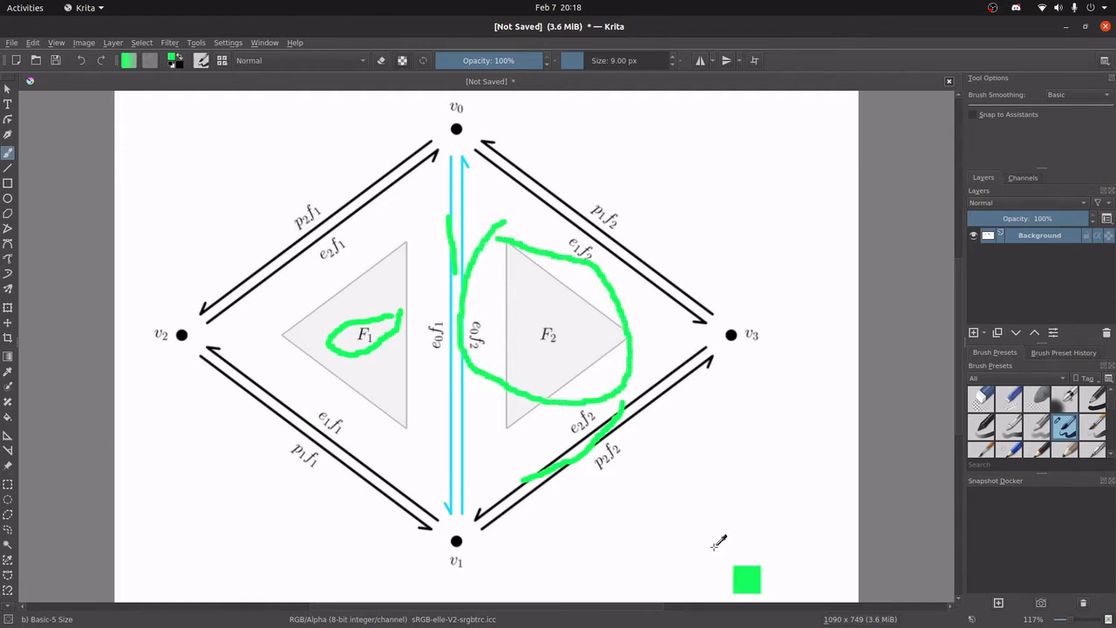
{"action": "key", "text": "ctrl+z"}
{"action": "key", "text": "ctrl+z"}
{"action": "key", "text": "ctrl+z"}
{"action": "key", "text": "ctrl+z"}
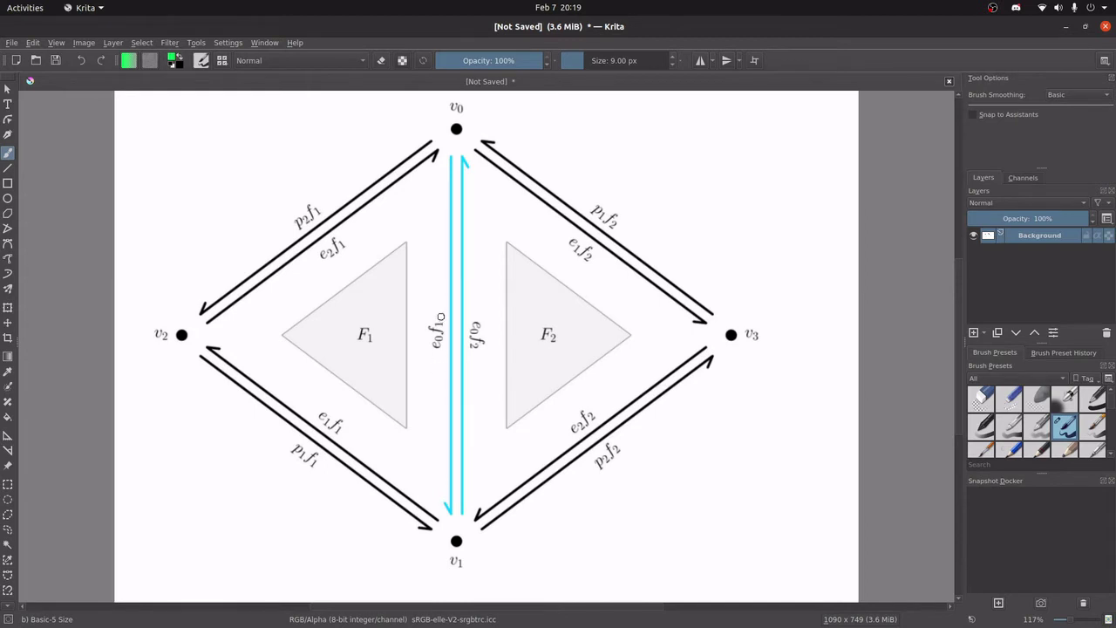
Step: Trace green lines along e0f1 and e0f2, loop F1 and F2, then undo all the green annotations
{"action": "left_click_drag", "start_coordinate": [450, 230], "coordinate": [449, 507]}
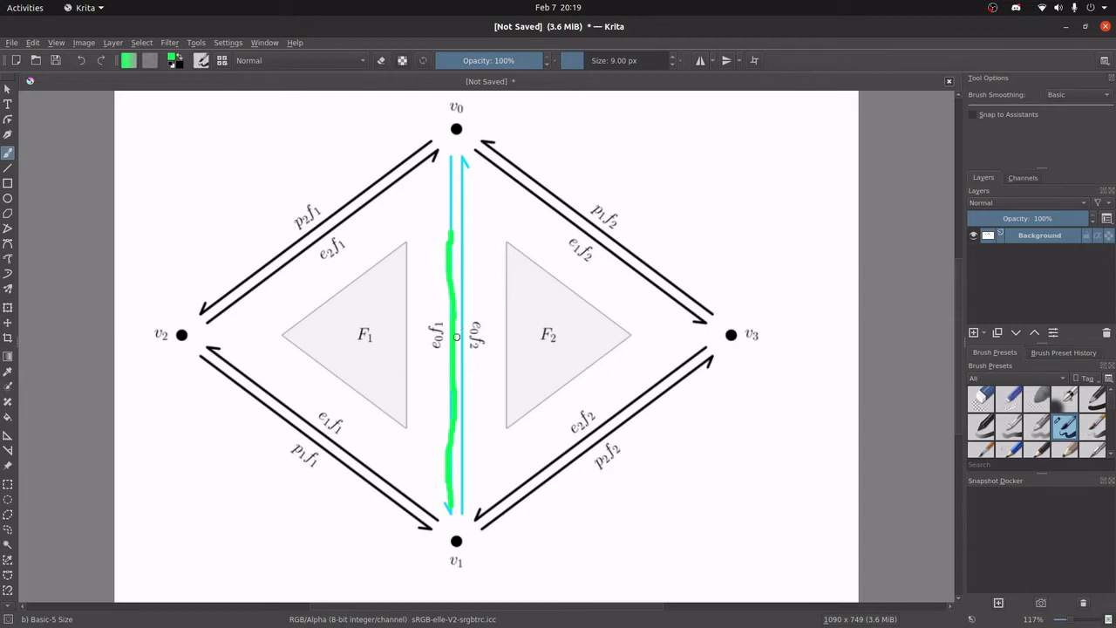
{"action": "mouse_move", "coordinate": [366, 303]}
{"action": "left_mouse_down"}
{"action": "mouse_move", "coordinate": [331, 384]}
{"action": "mouse_move", "coordinate": [404, 367]}
{"action": "mouse_move", "coordinate": [366, 285]}
{"action": "left_mouse_up"}
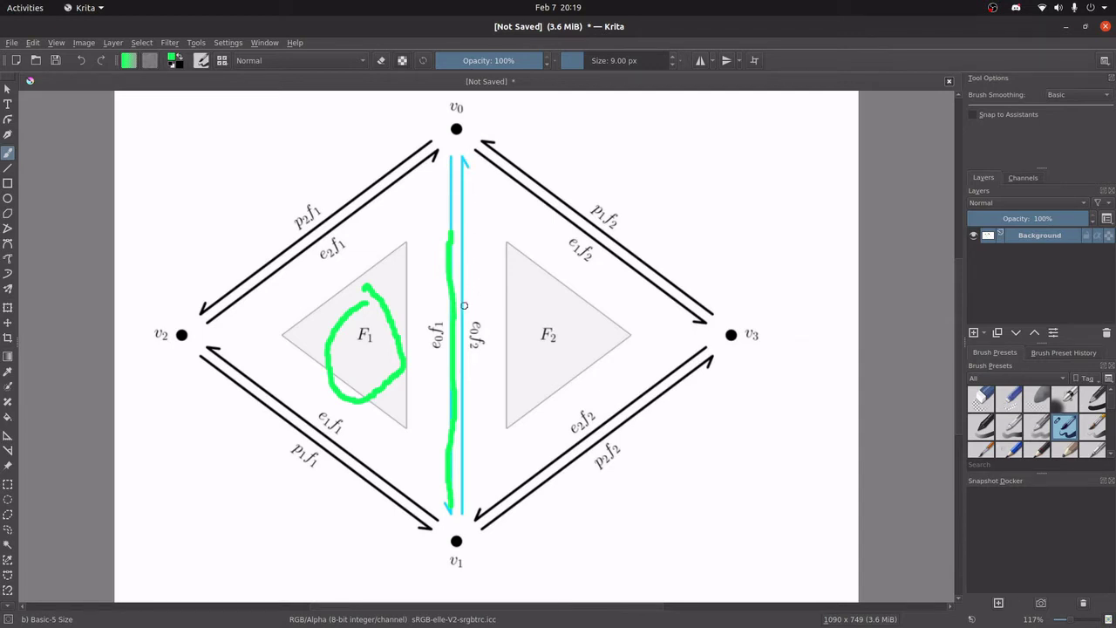
{"action": "left_click_drag", "start_coordinate": [462, 207], "coordinate": [462, 358]}
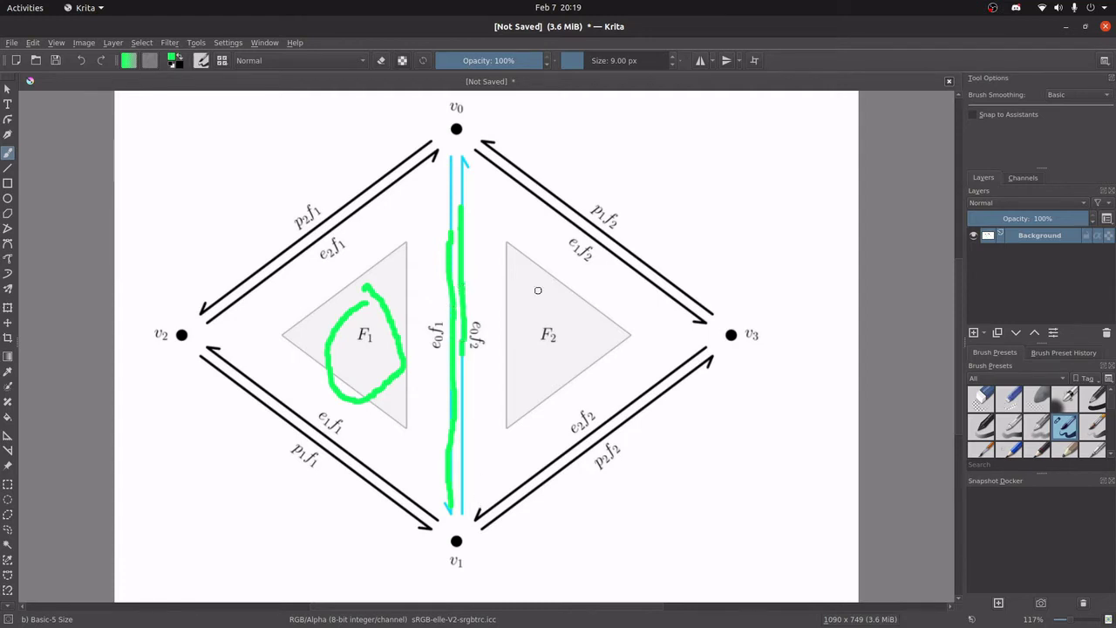
{"action": "mouse_move", "coordinate": [567, 299]}
{"action": "left_mouse_down"}
{"action": "mouse_move", "coordinate": [529, 319]}
{"action": "mouse_move", "coordinate": [508, 384]}
{"action": "mouse_move", "coordinate": [608, 367]}
{"action": "mouse_move", "coordinate": [571, 302]}
{"action": "left_mouse_up"}
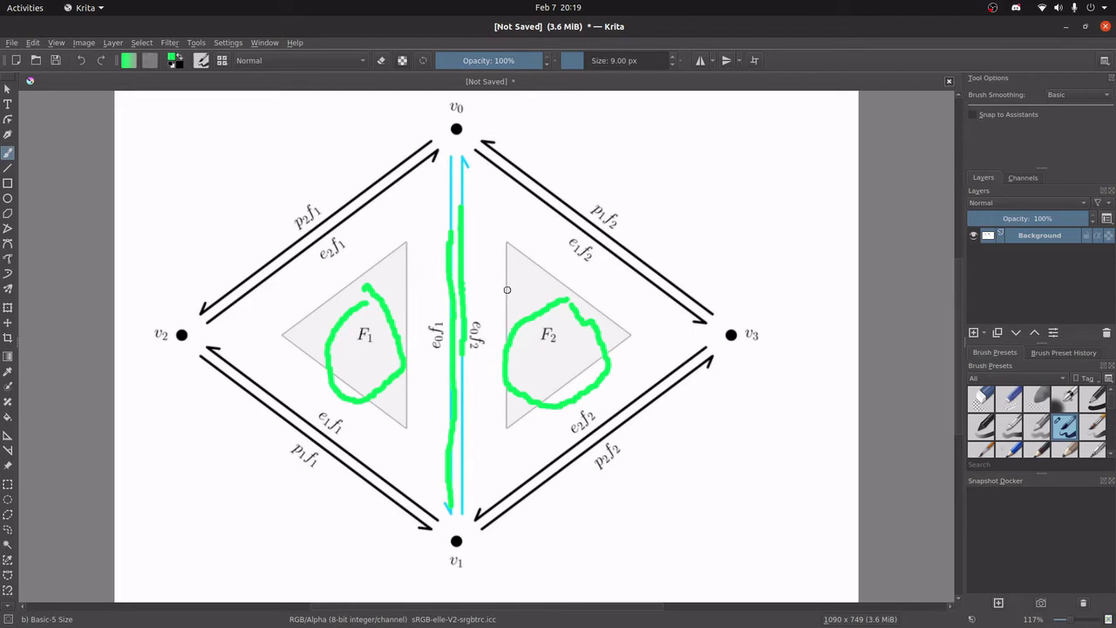
{"action": "key", "text": "ctrl+z"}
{"action": "key", "text": "ctrl+z"}
{"action": "key", "text": "ctrl+z"}
{"action": "key", "text": "ctrl+z"}
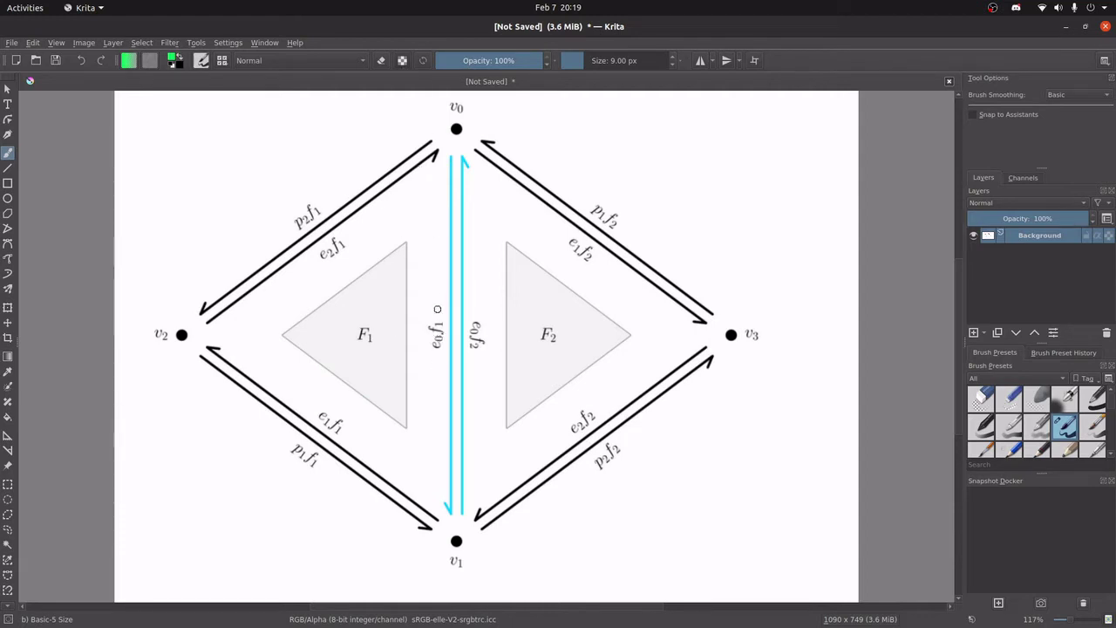
Step: Put green ticks on the e0f1, e1f1 and e2f1 half-edges and loop around vertex v0
{"action": "left_click_drag", "start_coordinate": [450, 279], "coordinate": [446, 333]}
{"action": "left_click_drag", "start_coordinate": [372, 469], "coordinate": [341, 459]}
{"action": "left_click_drag", "start_coordinate": [291, 262], "coordinate": [330, 231]}
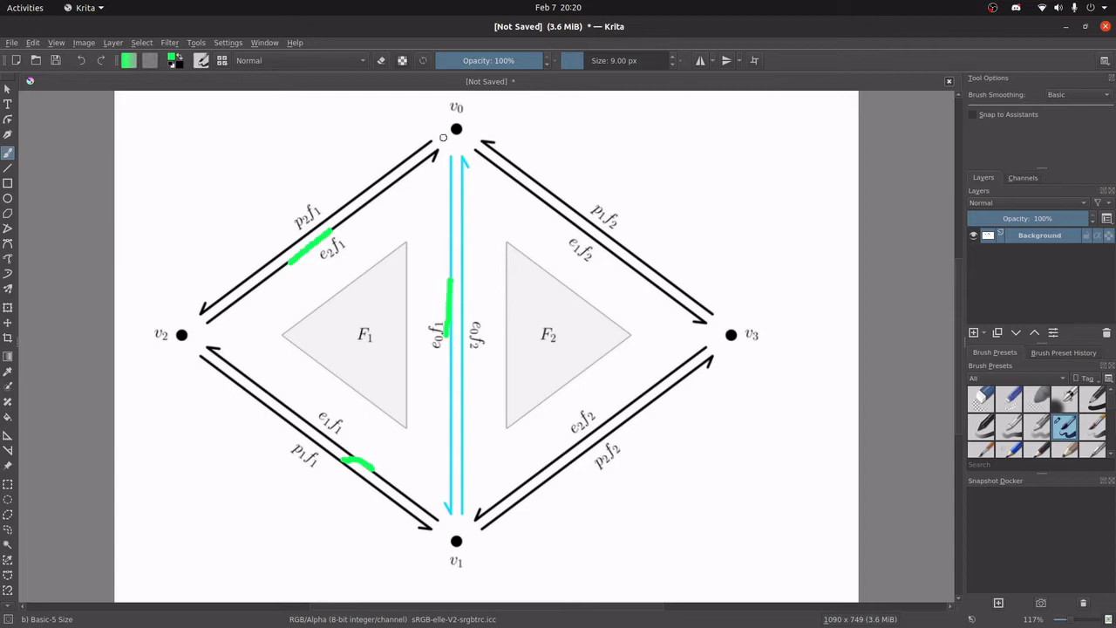
{"action": "mouse_move", "coordinate": [467, 95]}
{"action": "left_mouse_down"}
{"action": "mouse_move", "coordinate": [432, 96]}
{"action": "mouse_move", "coordinate": [412, 149]}
{"action": "mouse_move", "coordinate": [467, 163]}
{"action": "mouse_move", "coordinate": [464, 98]}
{"action": "left_mouse_up"}
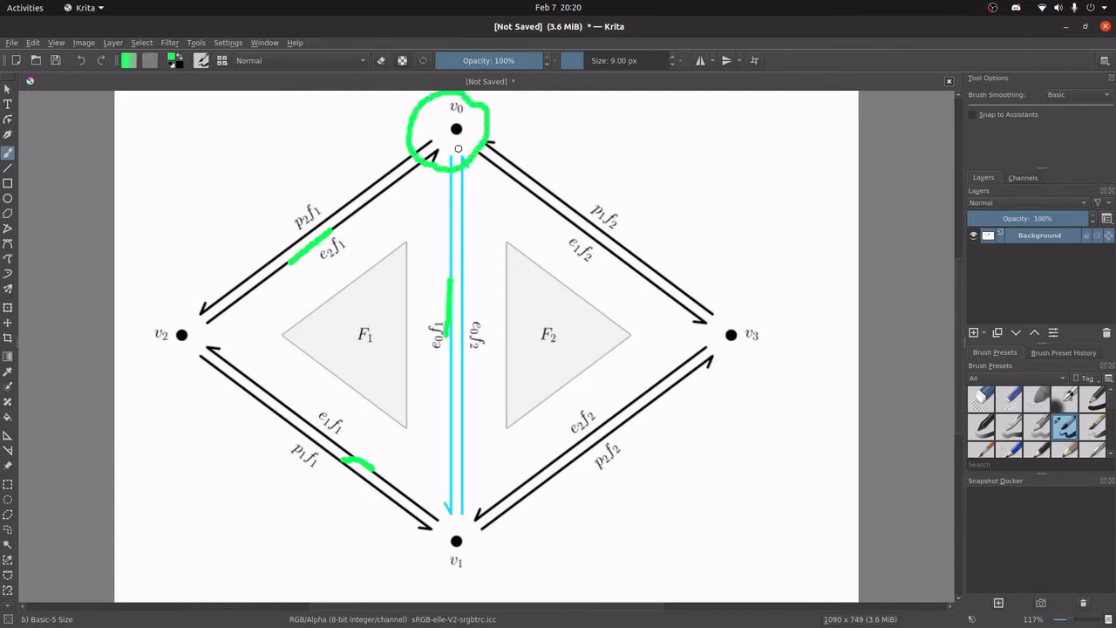
Step: Undo the green circle around v0 and draw a green stroke down from v0 along the e0f1 edge
{"action": "key", "text": "ctrl+z"}
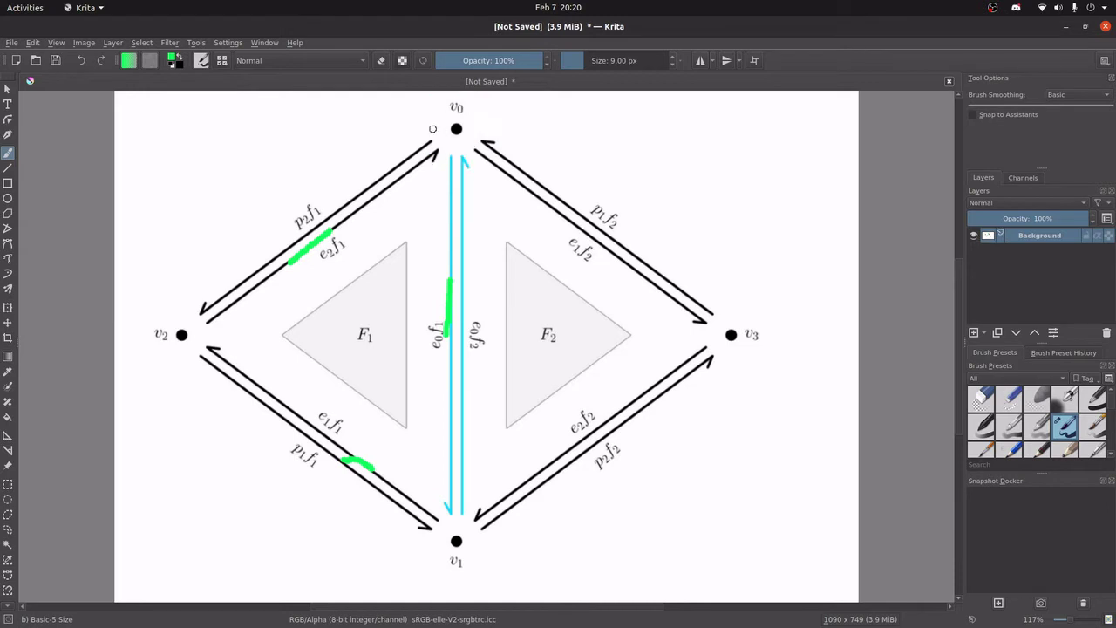
{"action": "left_click_drag", "start_coordinate": [449, 161], "coordinate": [445, 232]}
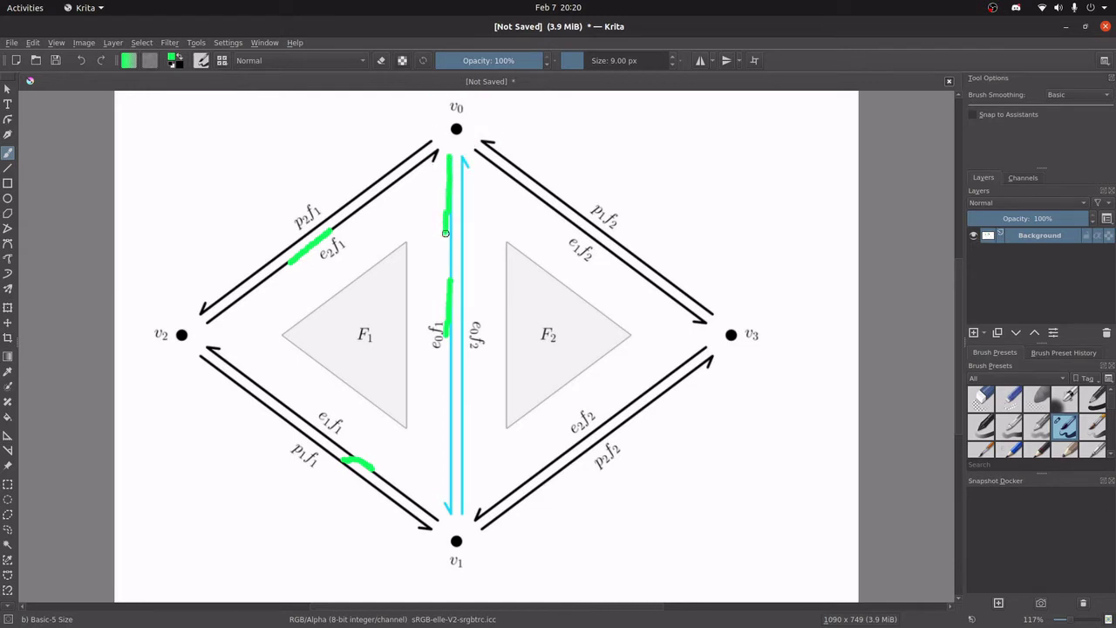